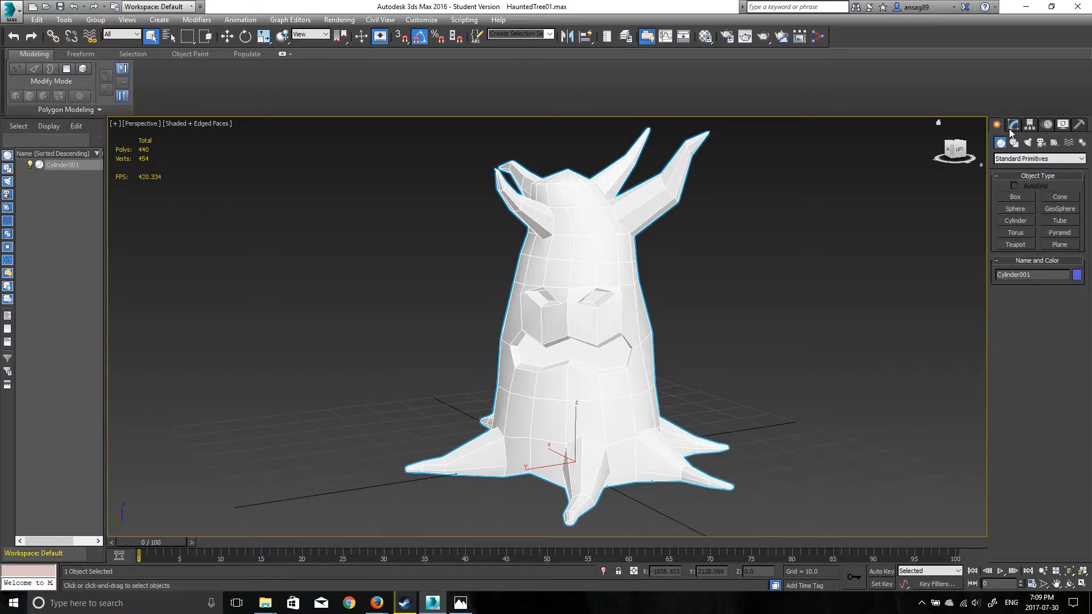
- Show the modifier stack and Unwrap UVW settings of the tree object
left_click(1015, 125)
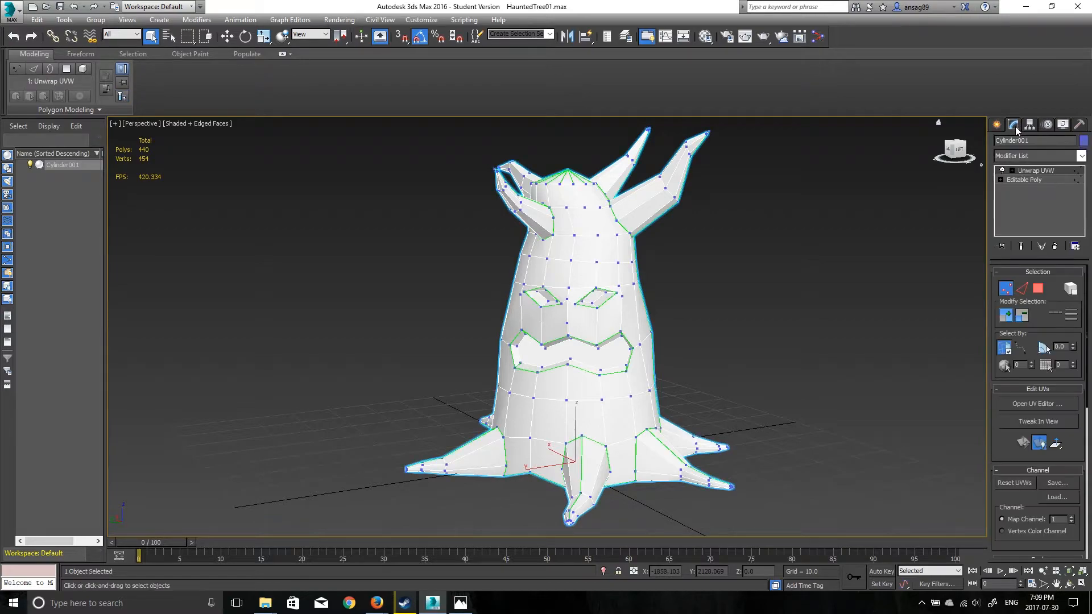
left_click(1081, 156)
scroll(1044, 306, "down", 4)
scroll(1044, 302, "down", 15)
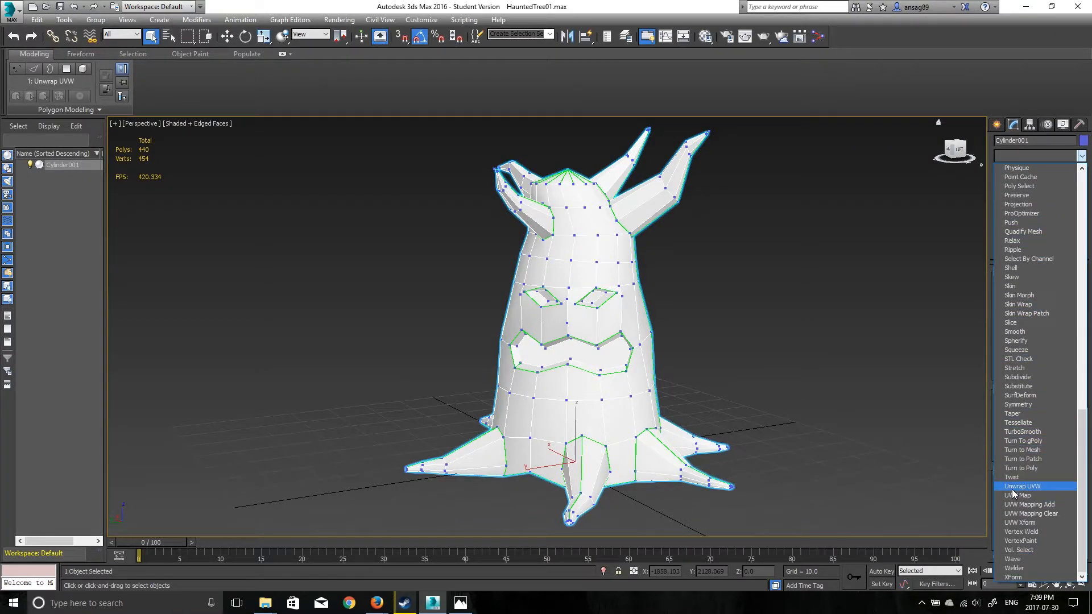
left_click(992, 89)
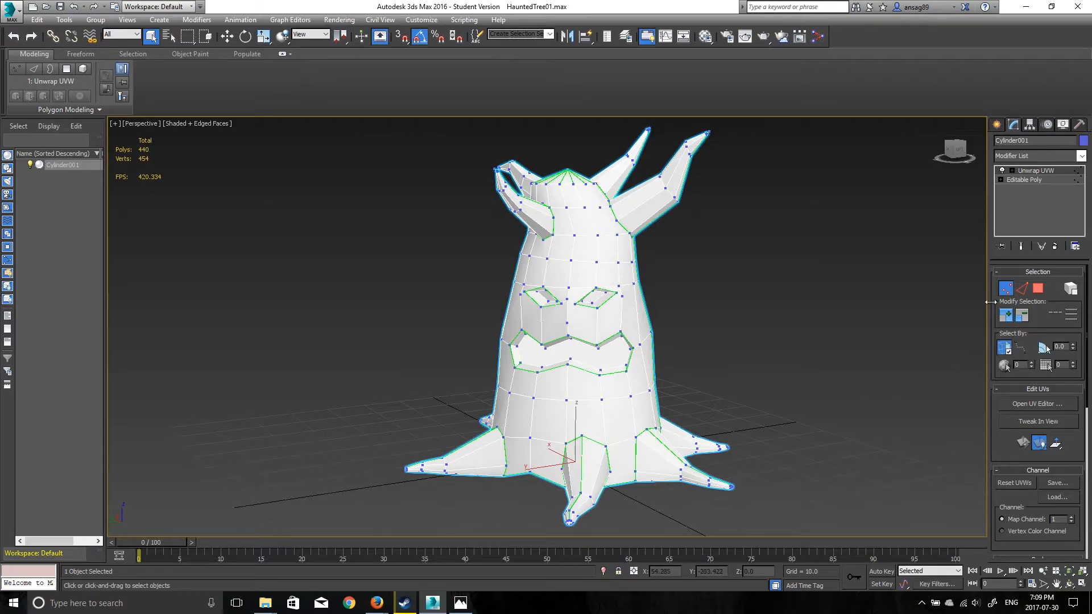
- Open the UV editor for the tree and bring its whole UV layout into view
left_click(1028, 406)
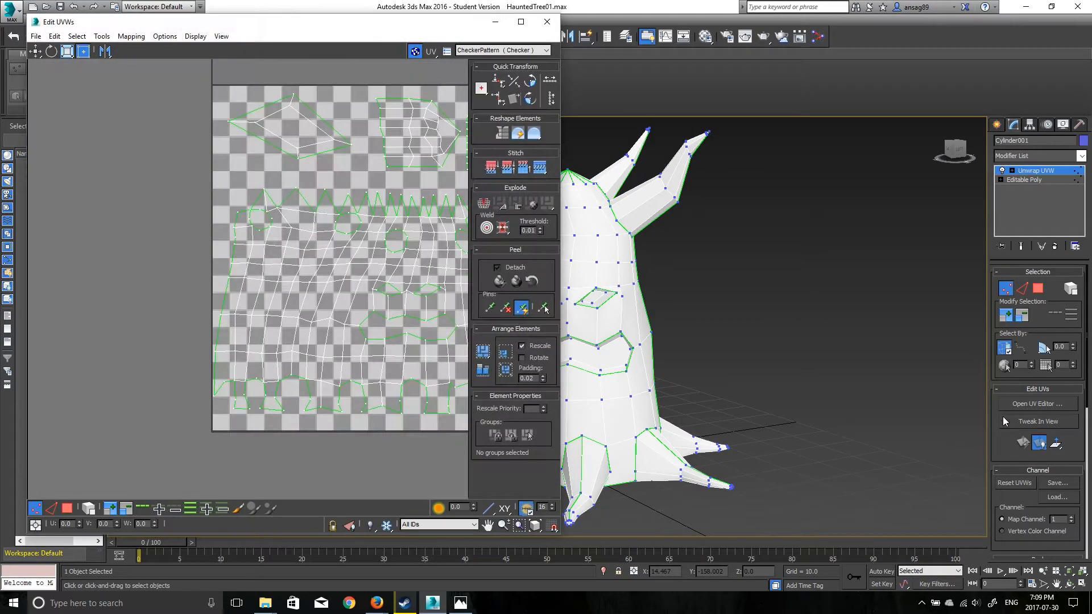
scroll(294, 282, "down", 4)
scroll(375, 296, "up", 3)
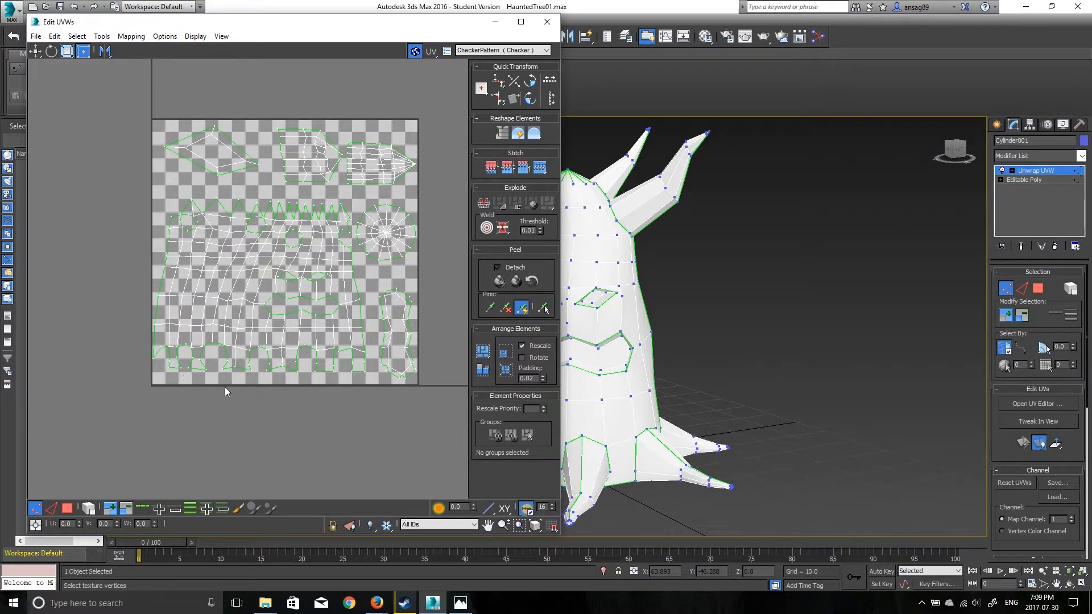
scroll(373, 205, "down", 1)
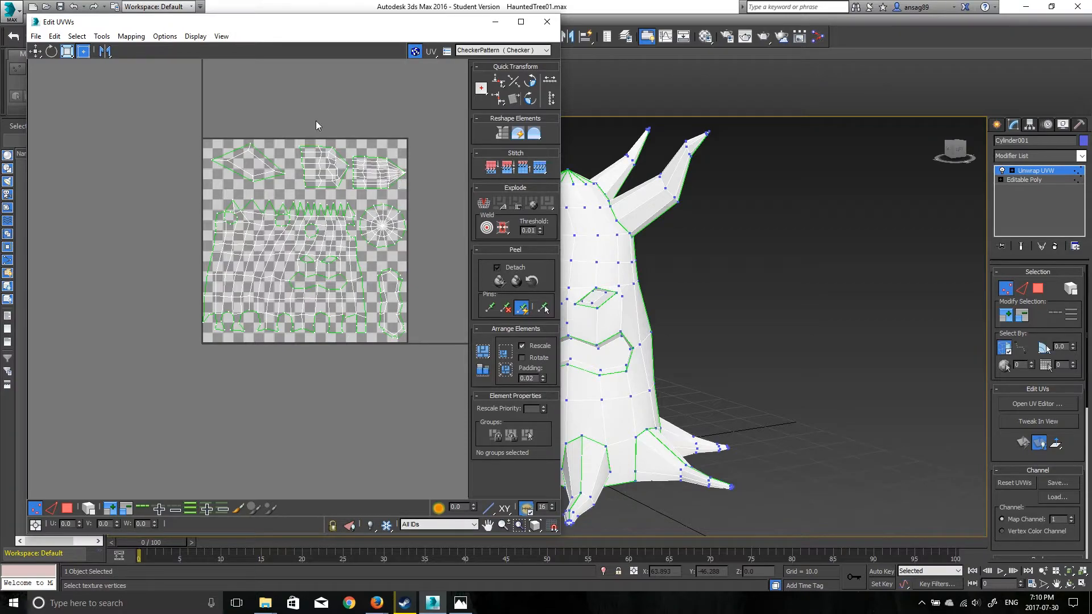
- Try flattening all UV faces by polygon angle, by smoothing group and by material ID
key("ctrl+a")
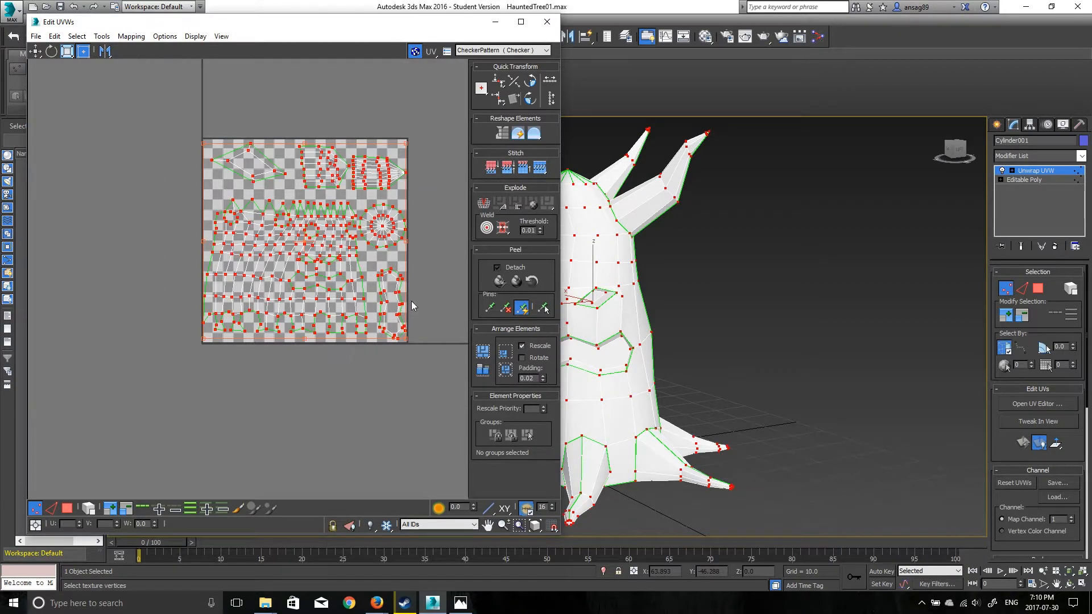
left_click(63, 510)
key("ctrl+a")
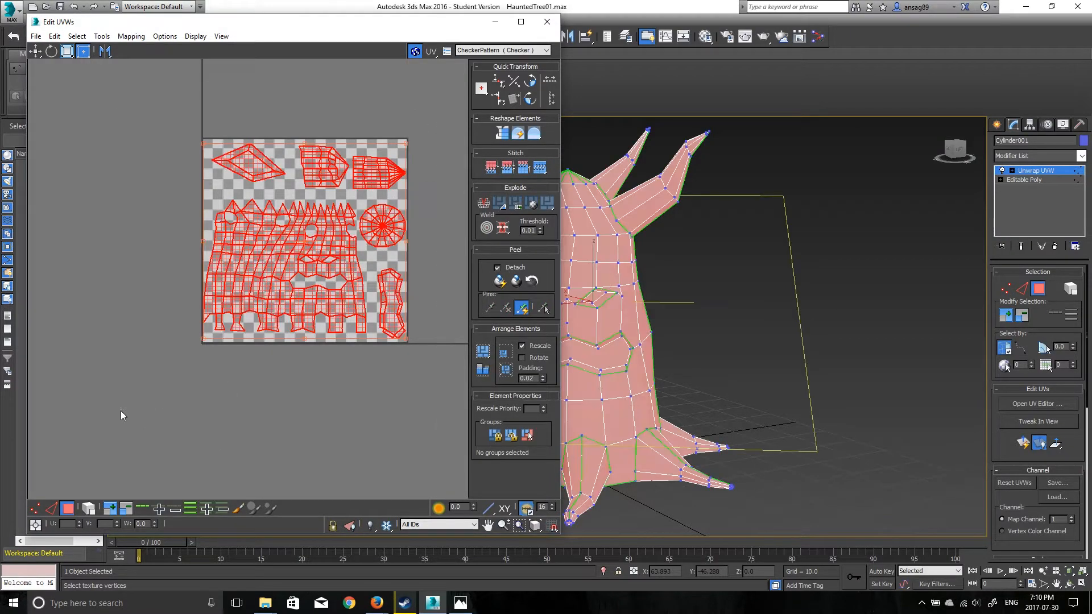
left_click(501, 204)
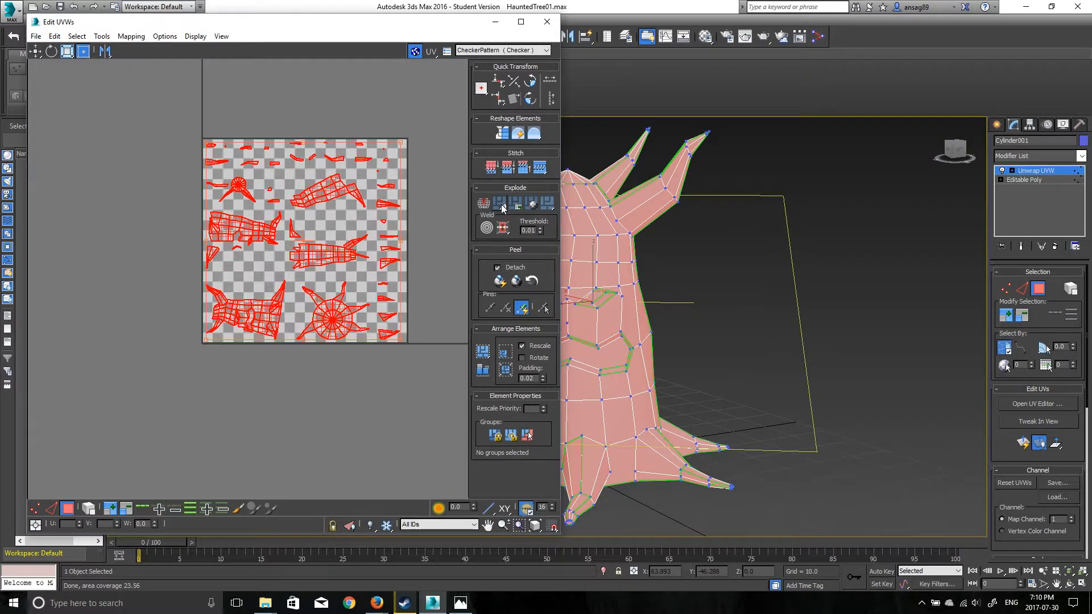
left_click(518, 206)
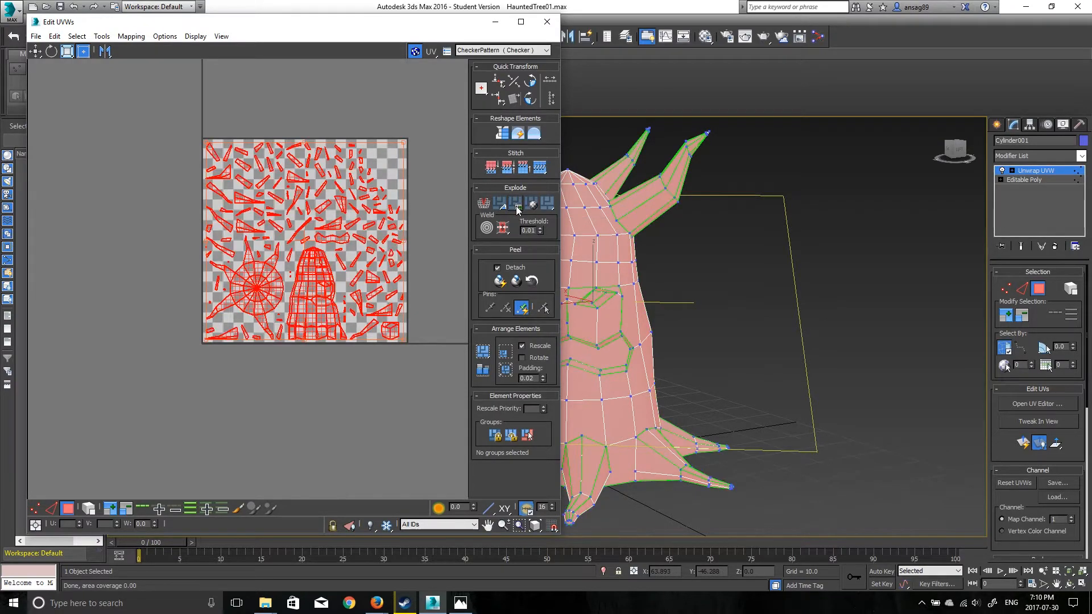
left_click(532, 205)
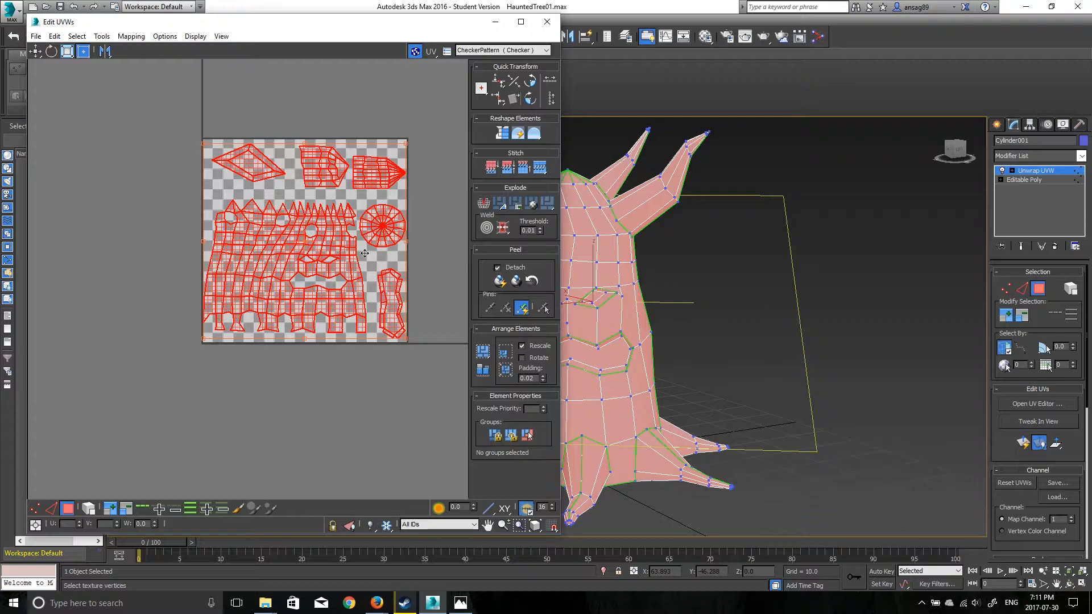
left_click(432, 157)
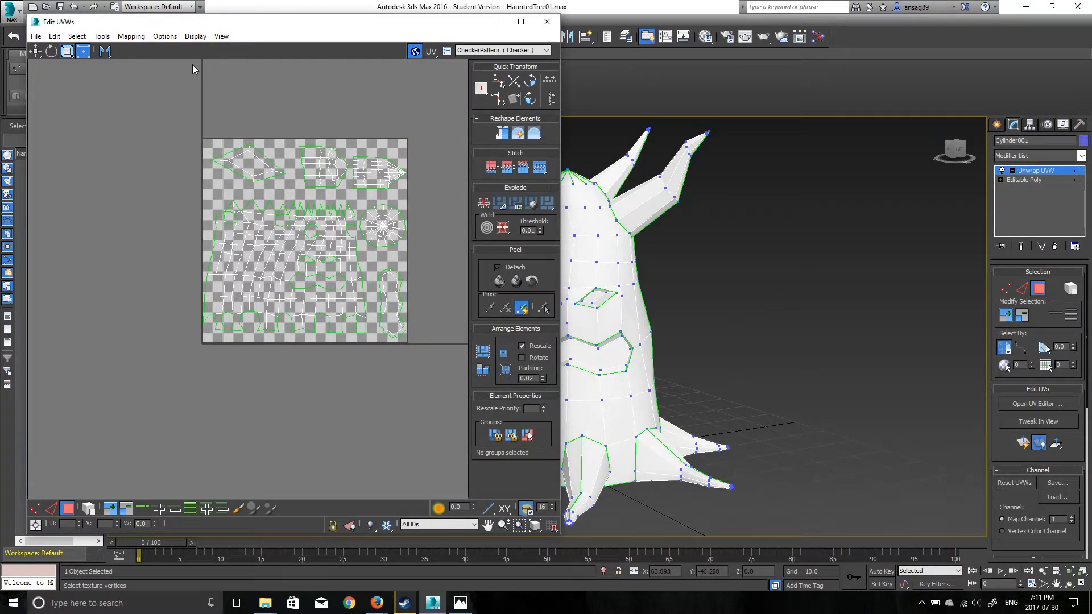
- Render the tree's UVW template as a 1024 by 1024 image
left_click(102, 37)
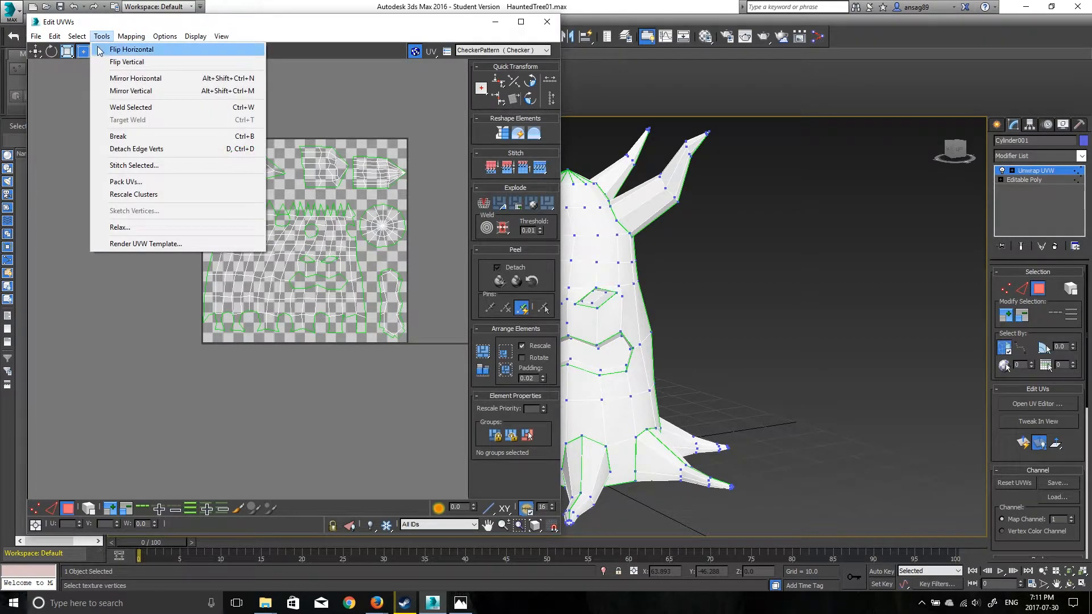
left_click(114, 244)
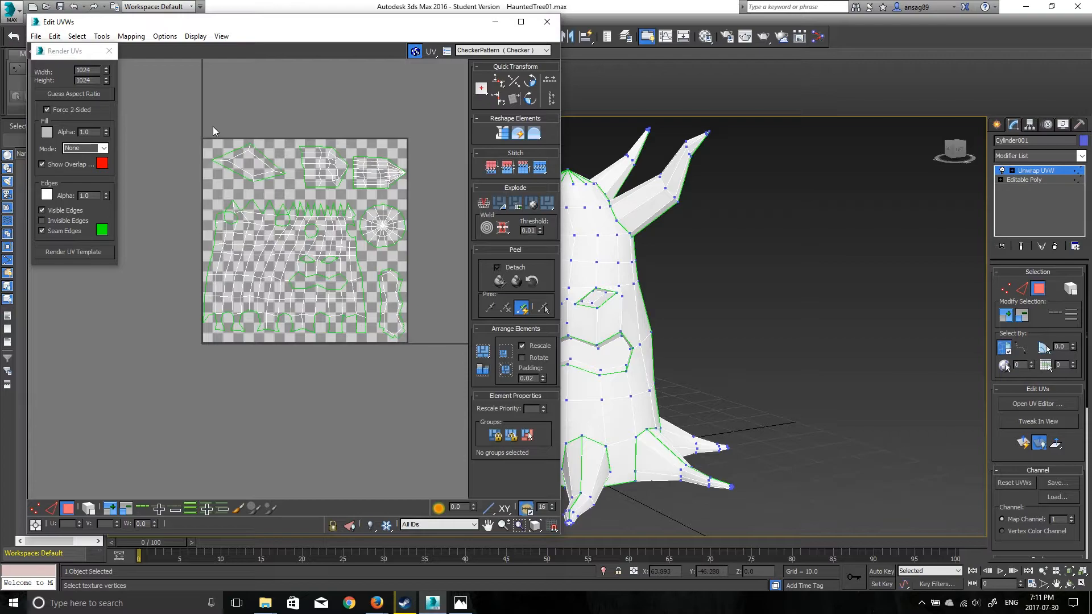
left_click(66, 253)
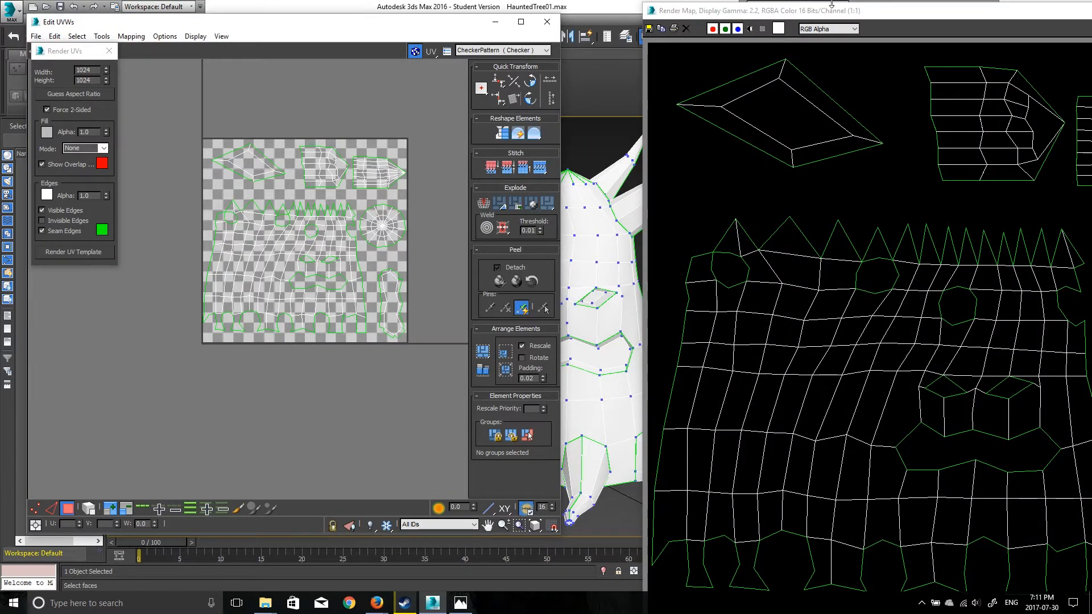
left_click_drag(934, 17, 552, 5)
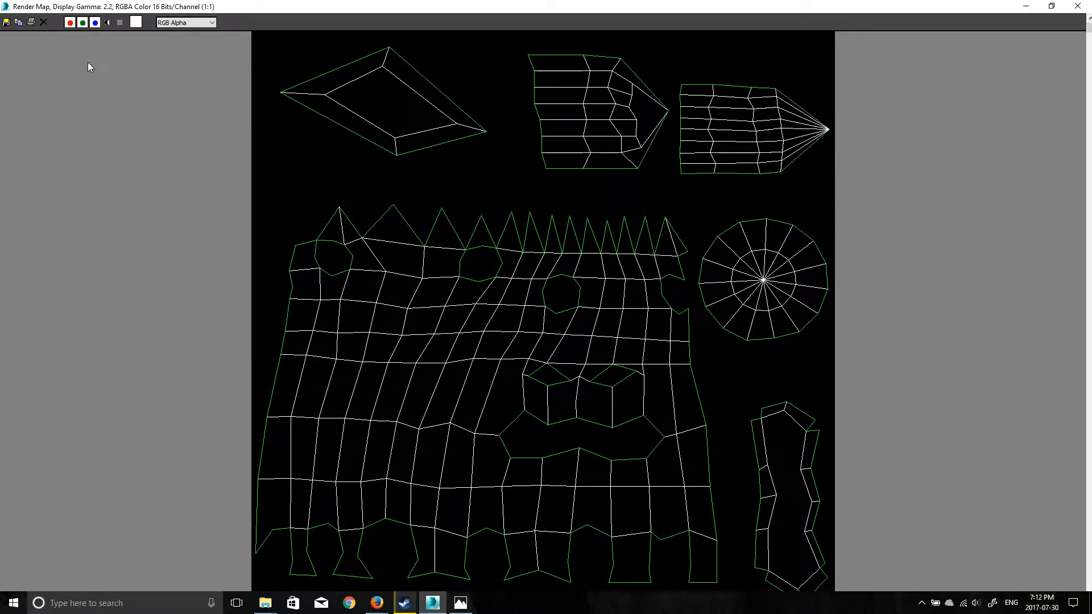
- Save the rendered template in the HaustedTree project folder as NAMEIT in JPEG format with quality 100
left_click(6, 23)
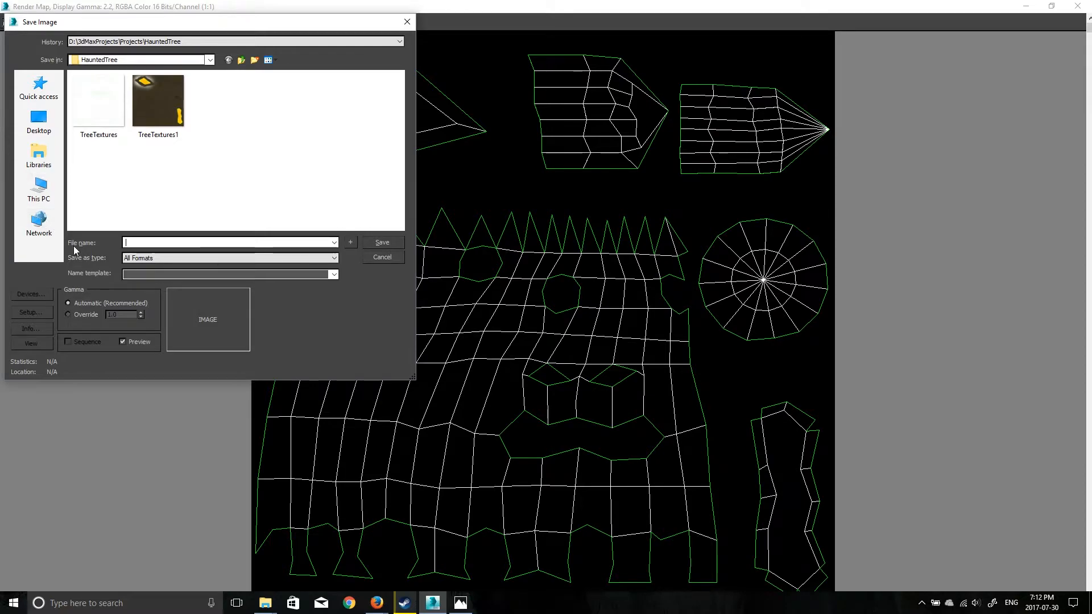
type("NAMEIT")
left_click(292, 258)
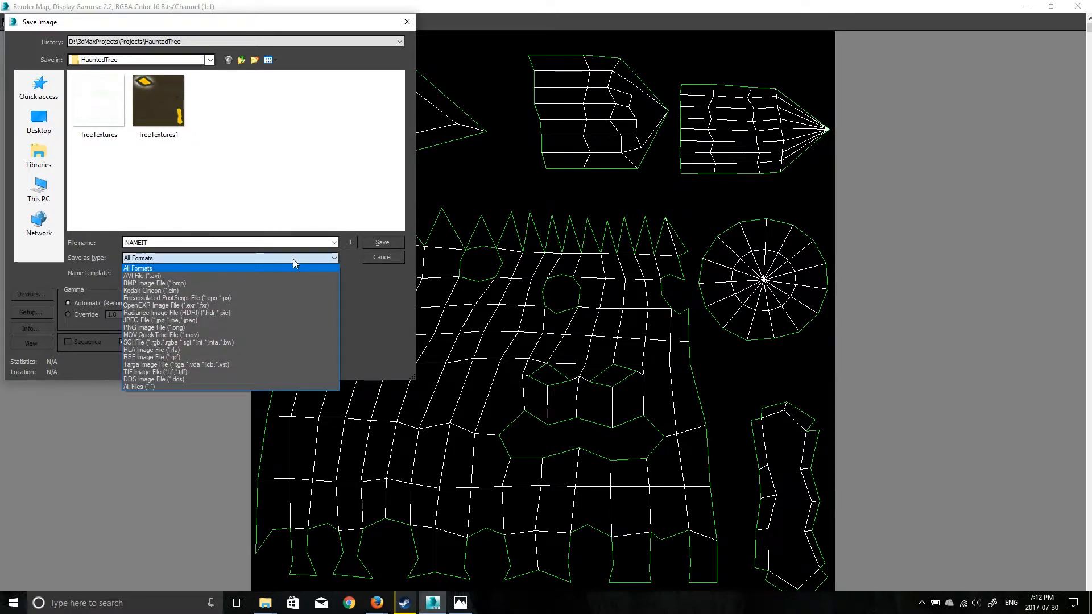
left_click(211, 321)
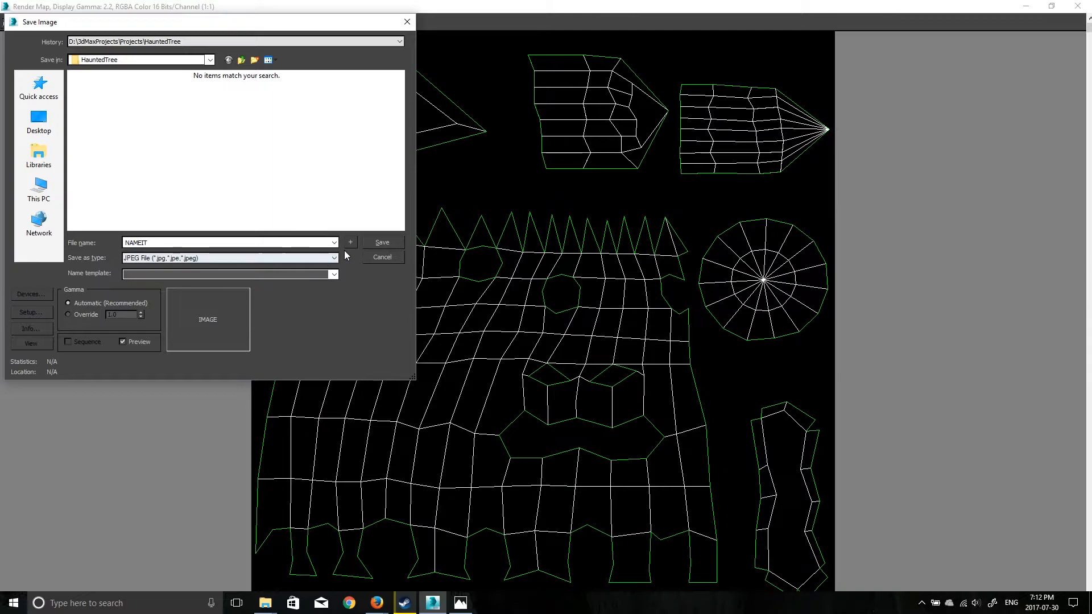
left_click(380, 243)
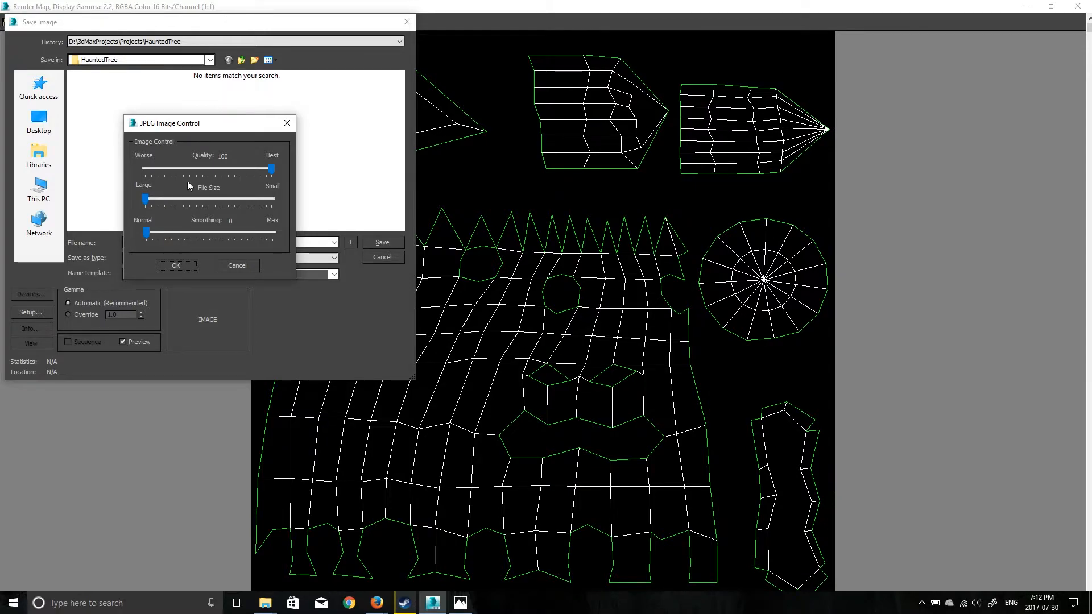
left_click(187, 266)
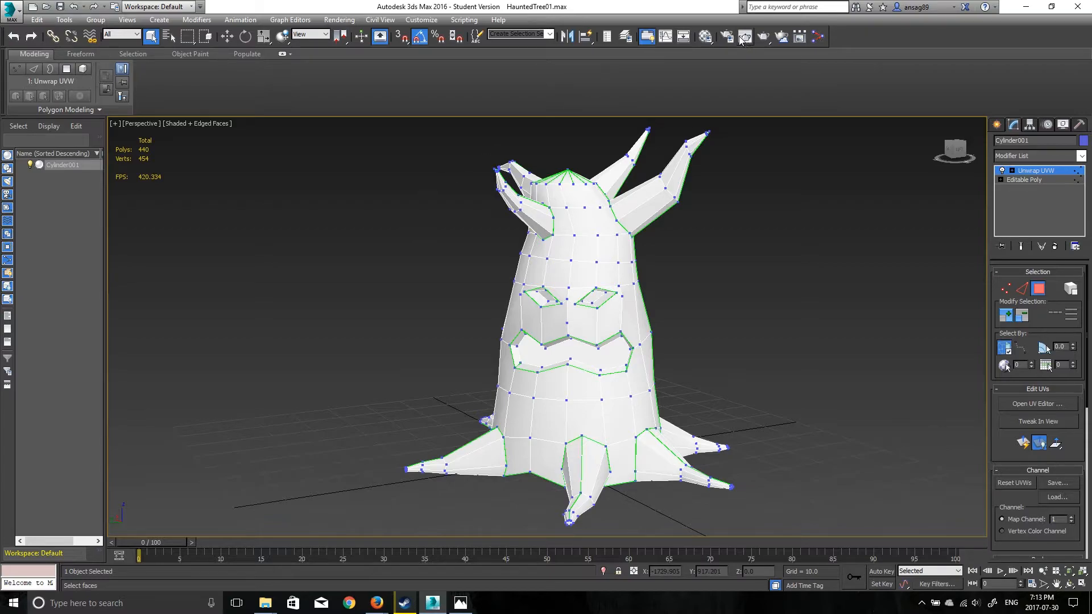
- Open the Material Editor and apply the black-and-white checker material to the tree
left_click(706, 37)
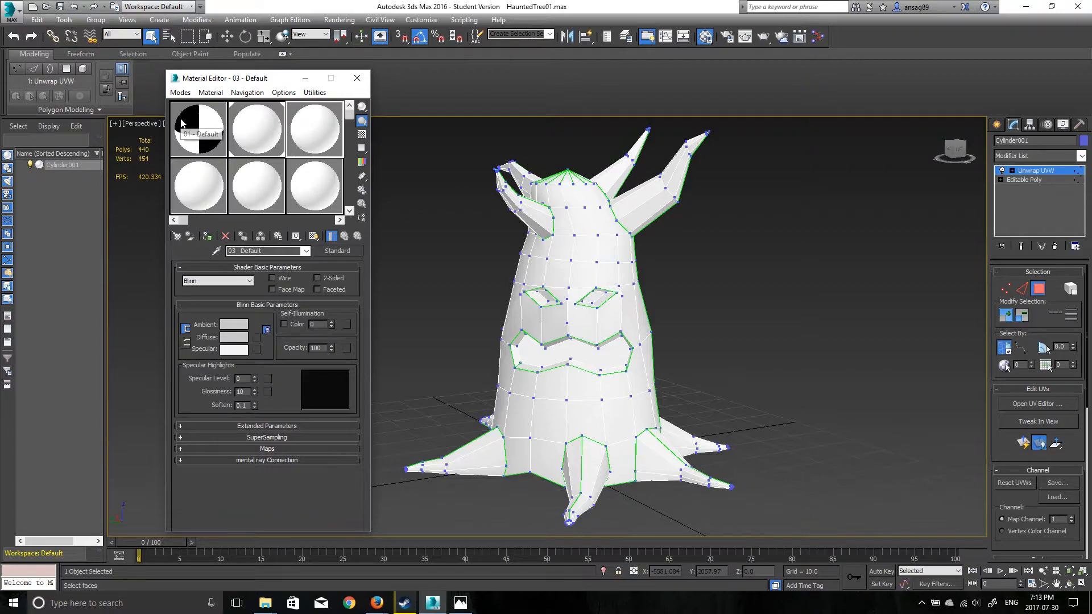
left_click_drag(249, 78, 315, 54)
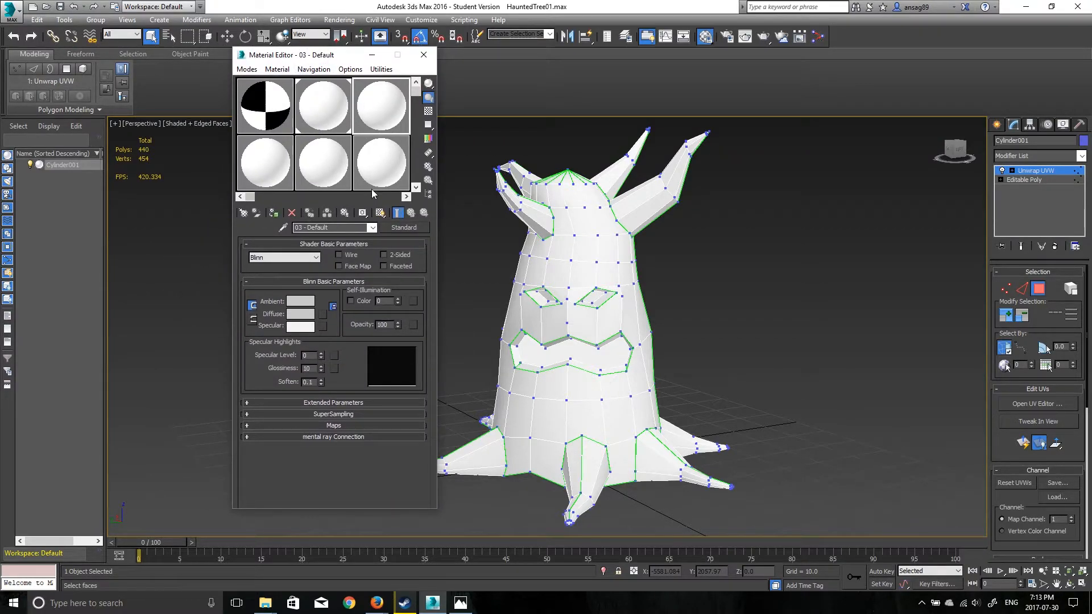
left_click(291, 123)
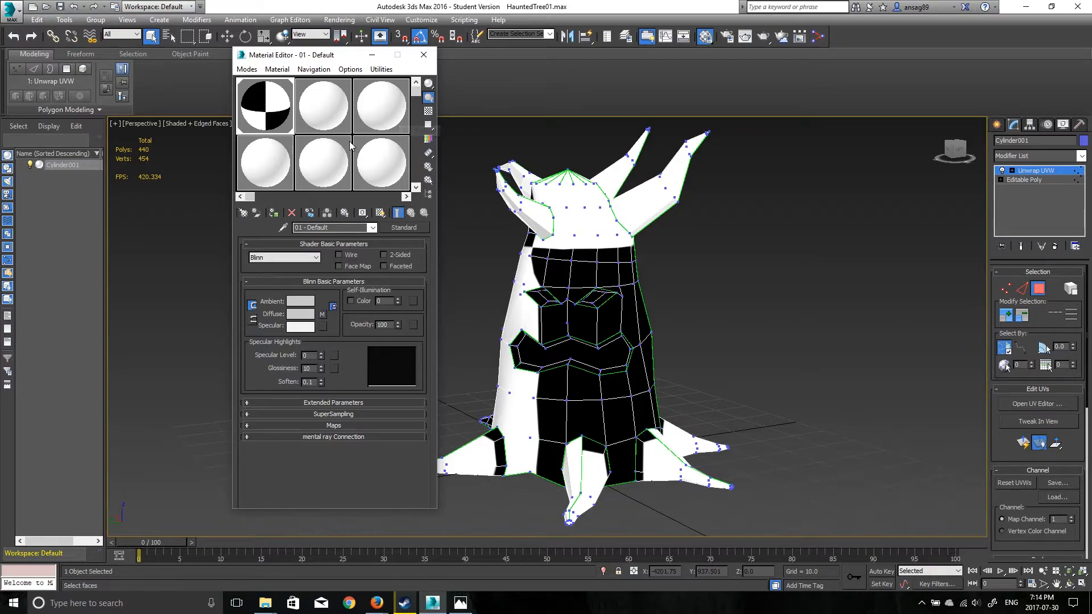
- Load the TreeTextures1 image as a Bitmap into the diffuse map of the 03 - Default material
left_click(374, 122)
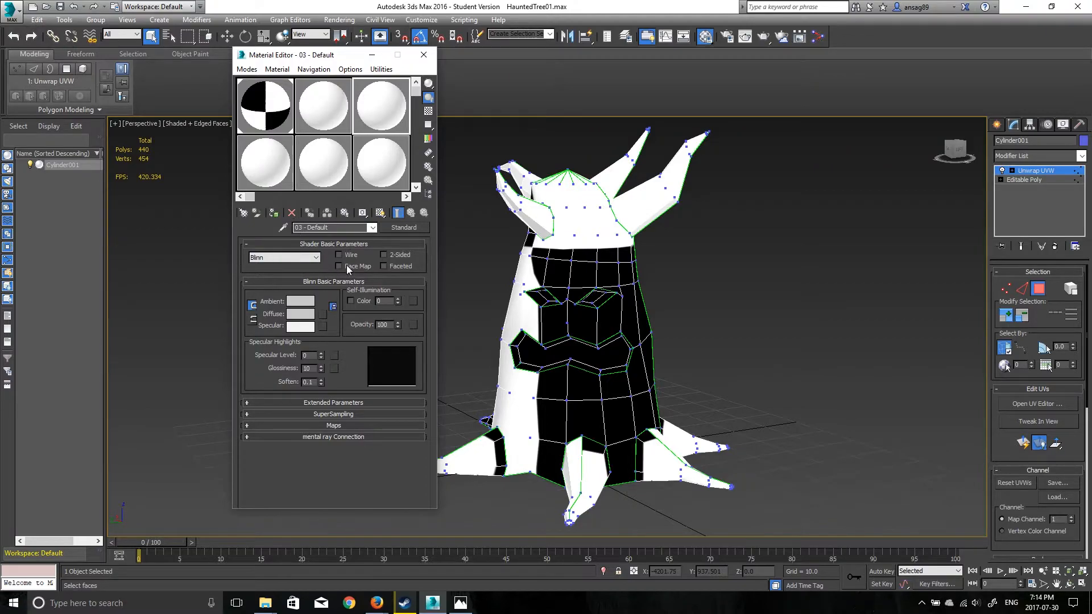
left_click(322, 317)
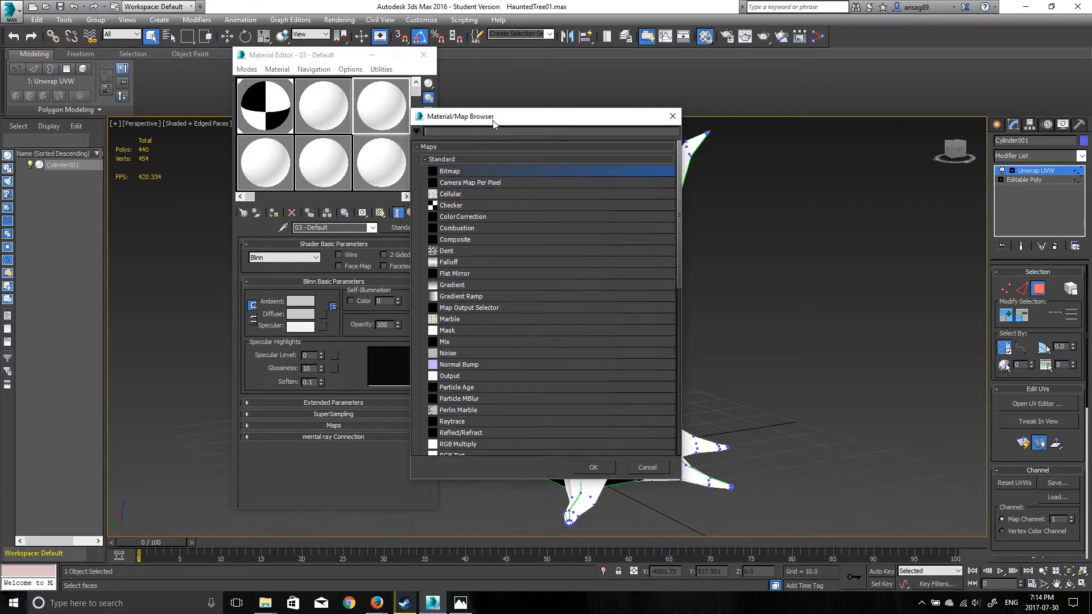
left_click_drag(492, 118, 573, 102)
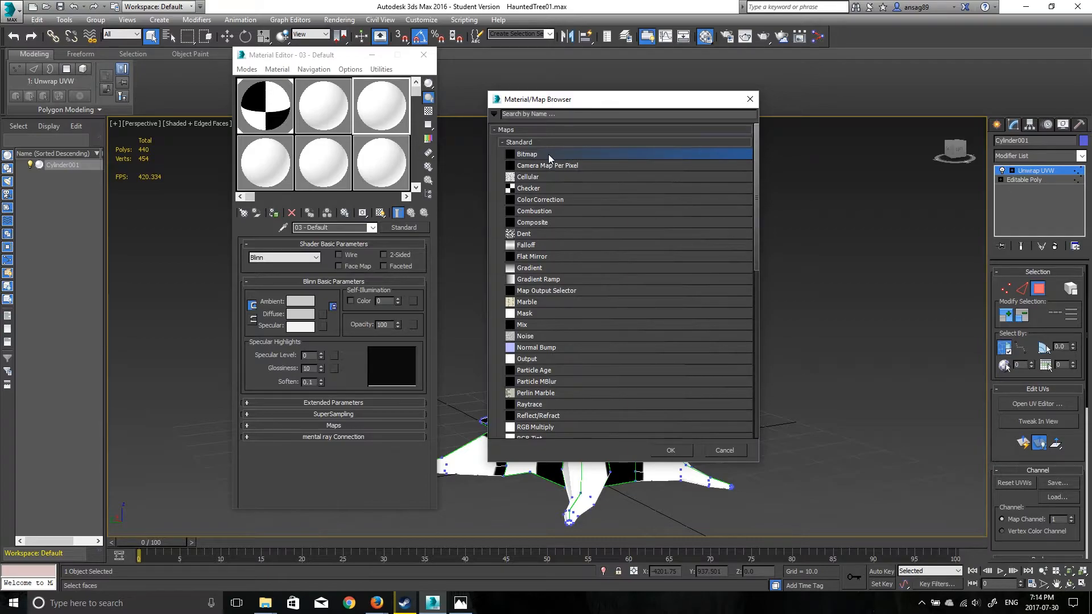
left_click(671, 450)
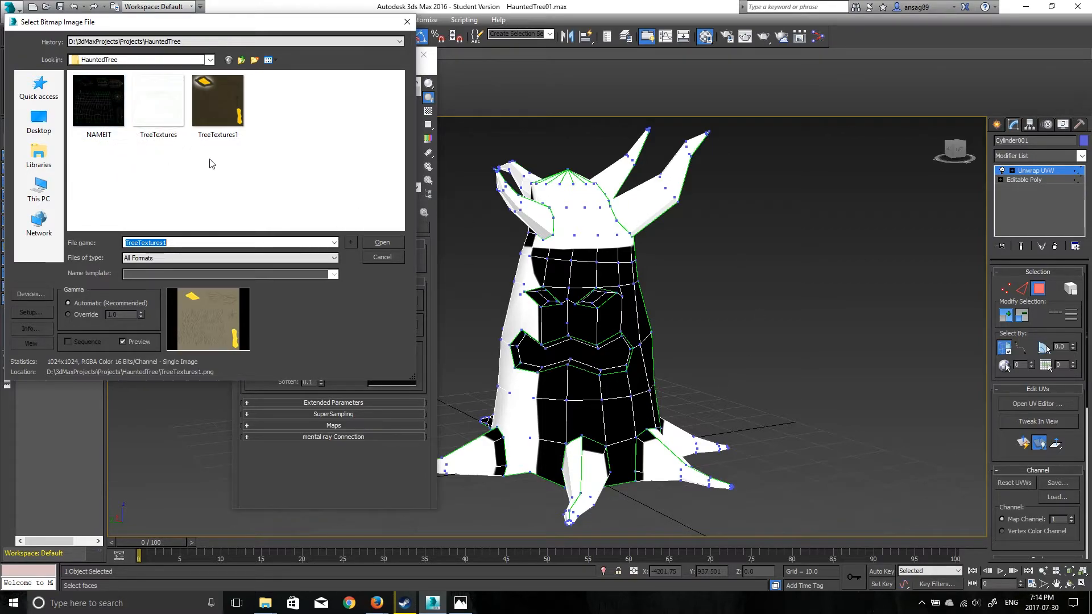
left_click(230, 120)
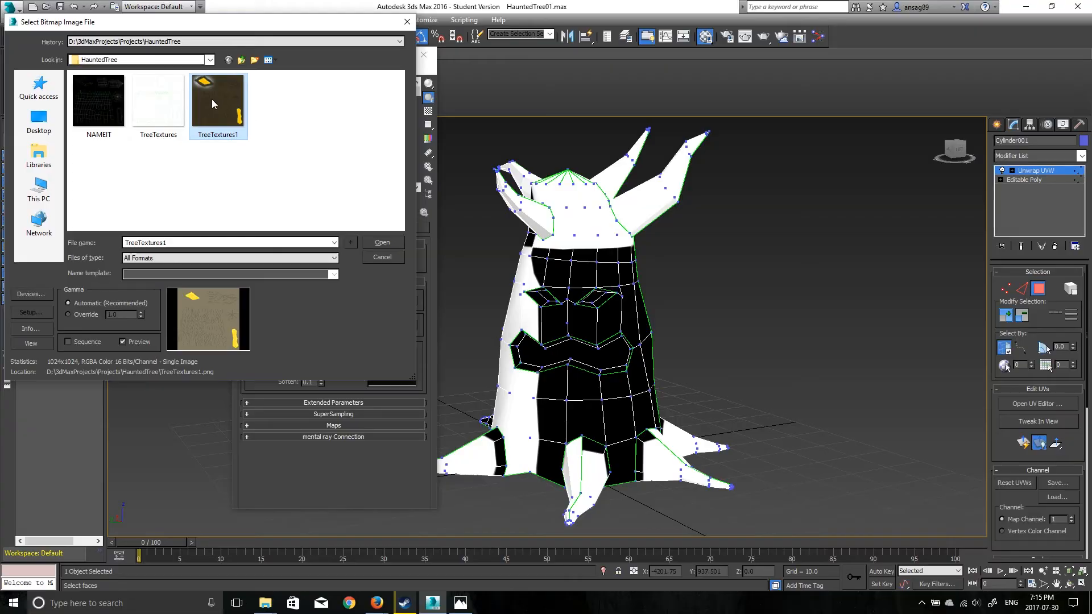
left_click(381, 242)
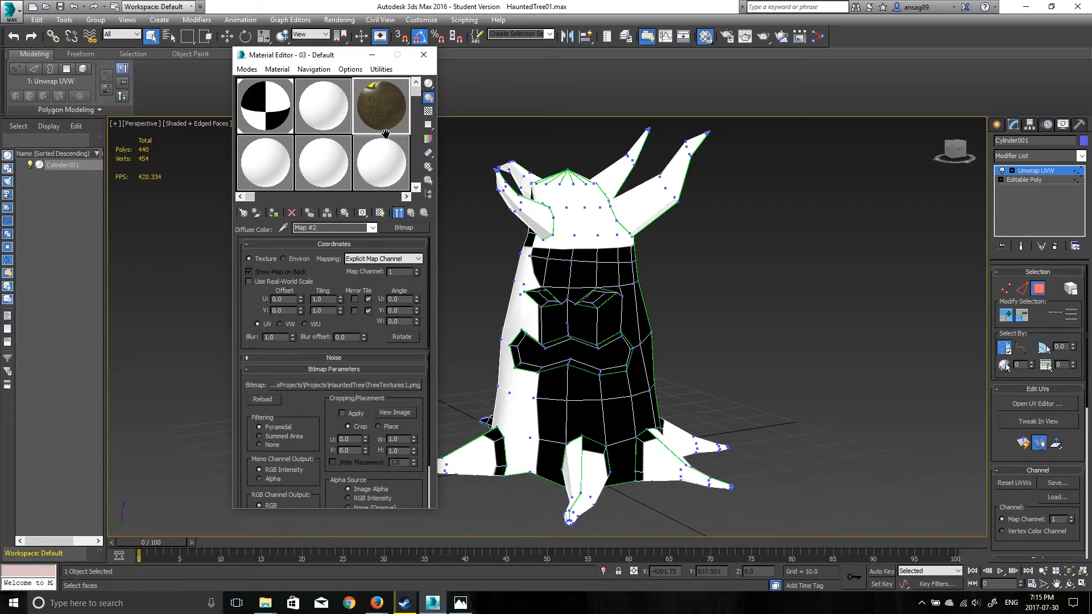
- Assign the 03 - Default material to the tree, show its texture in the viewport and close the Material Editor
middle_click_drag(381, 112, 403, 104)
left_click(274, 213)
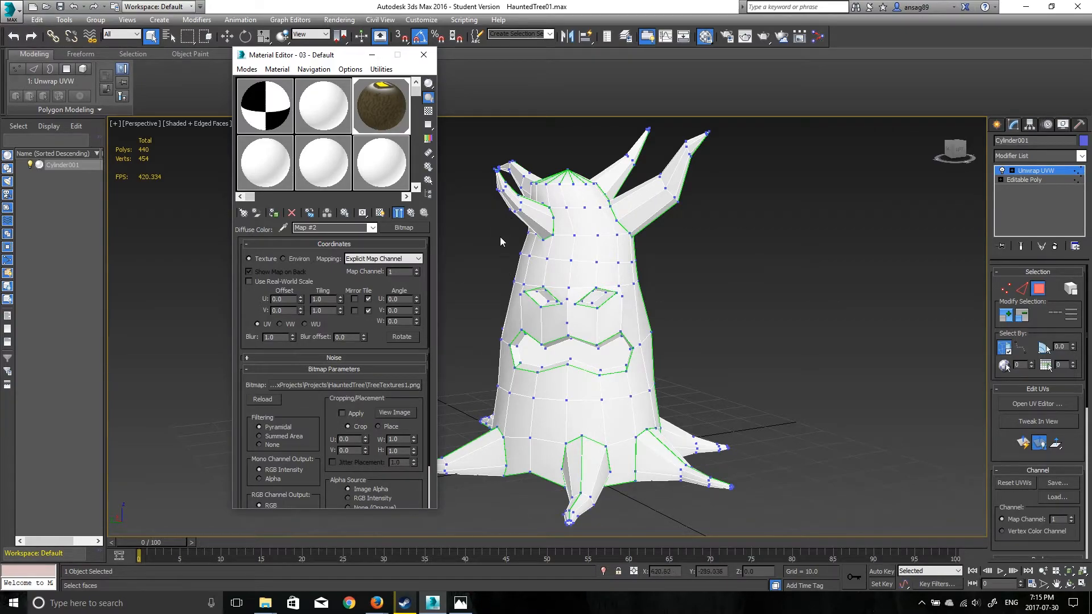
left_click(381, 216)
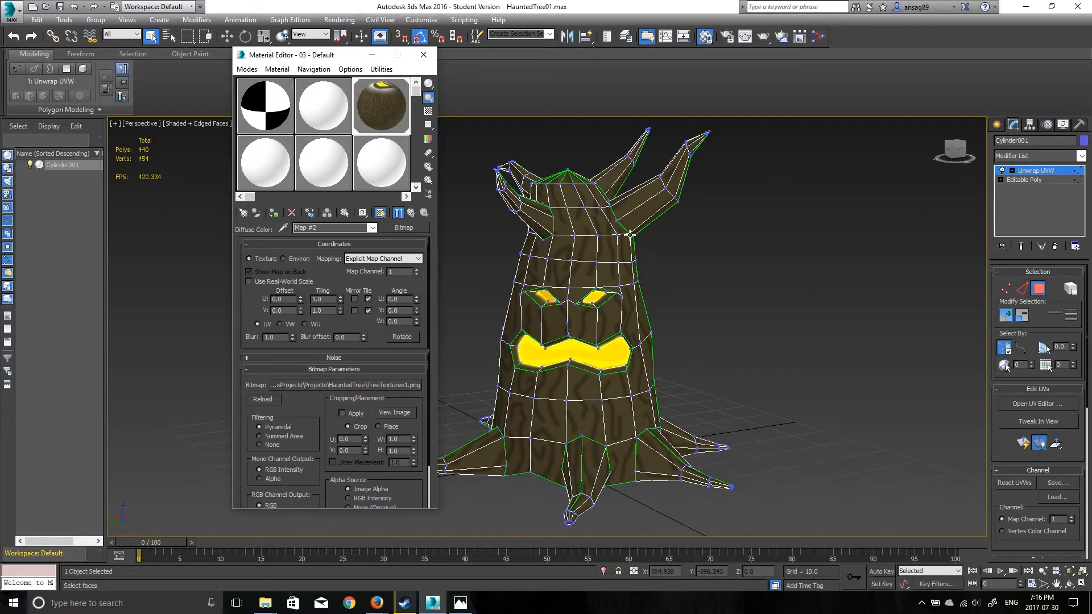
left_click(423, 54)
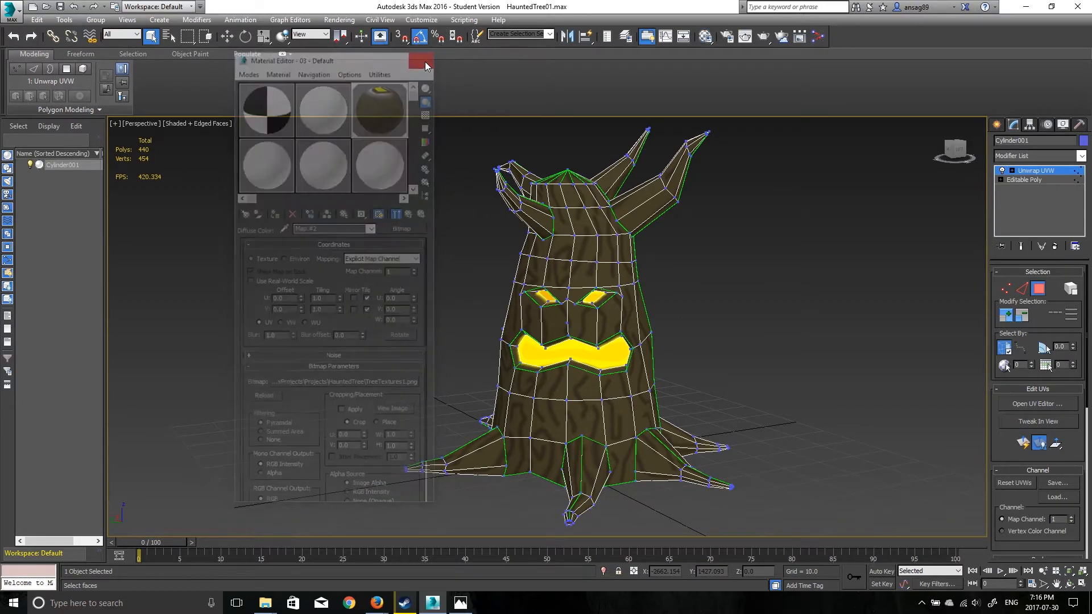
scroll(568, 318, "up", 3)
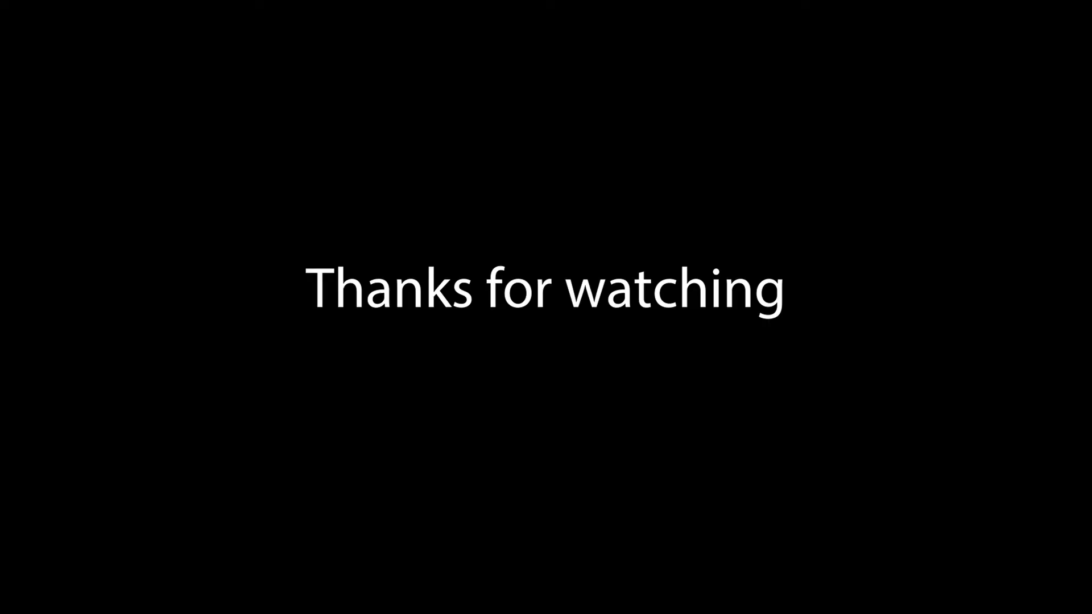